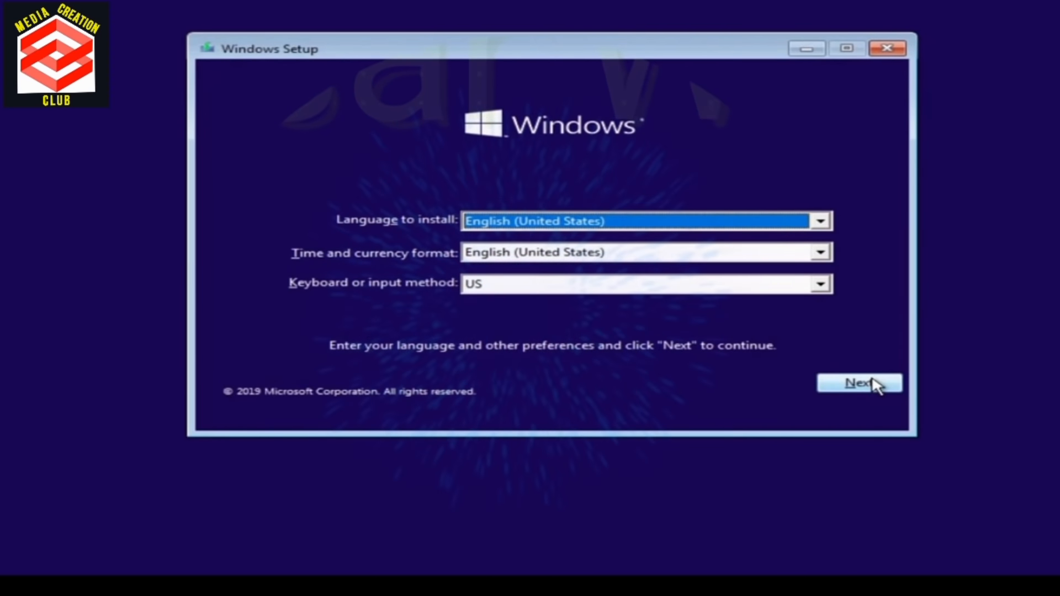
Step: Accept the English (United States) language and US keyboard preferences, and open Command Prompt through the computer repair troubleshooting options
{"action": "left_click", "coordinate": [877, 384]}
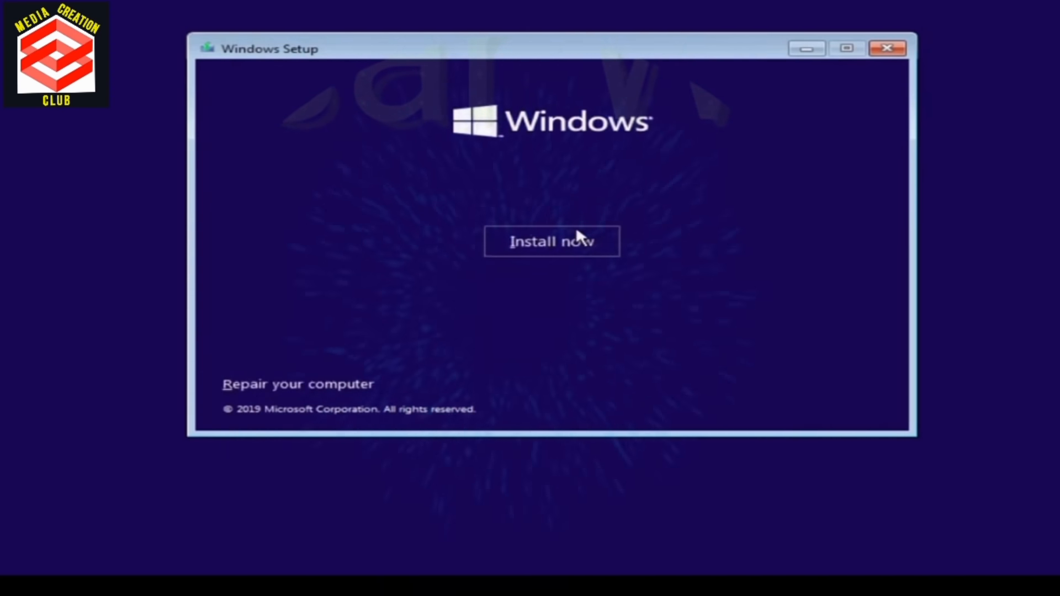
{"action": "key", "text": "shift+F10"}
{"action": "left_click", "coordinate": [347, 385]}
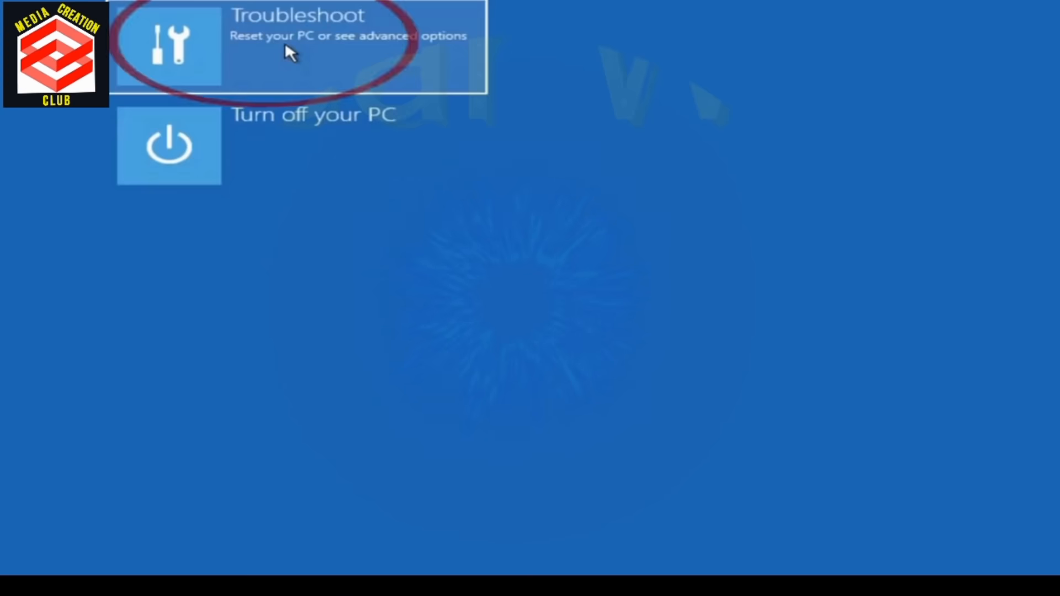
{"action": "left_click", "coordinate": [288, 50]}
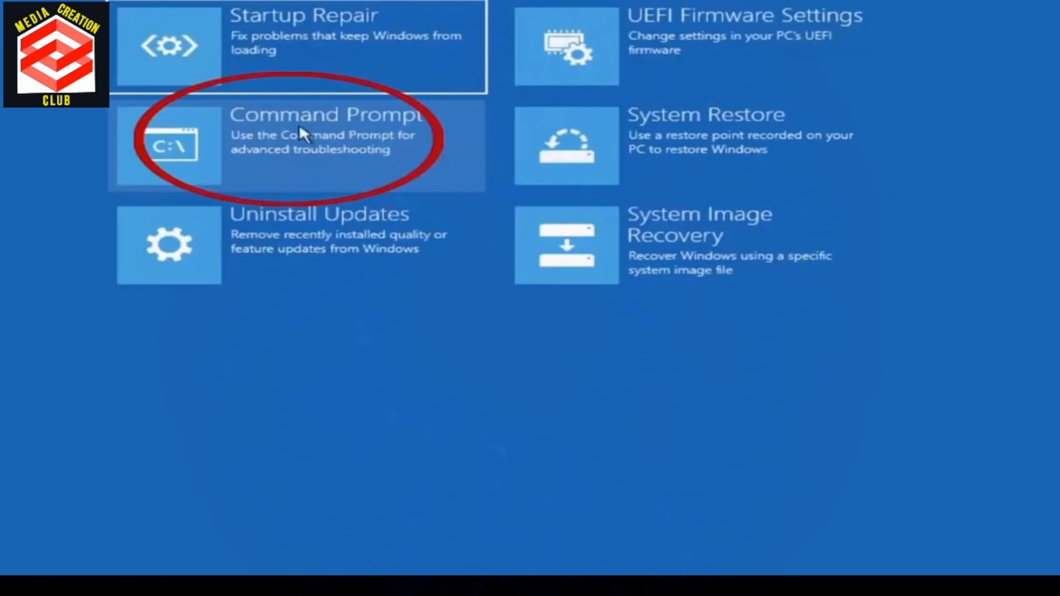
{"action": "left_click", "coordinate": [211, 144]}
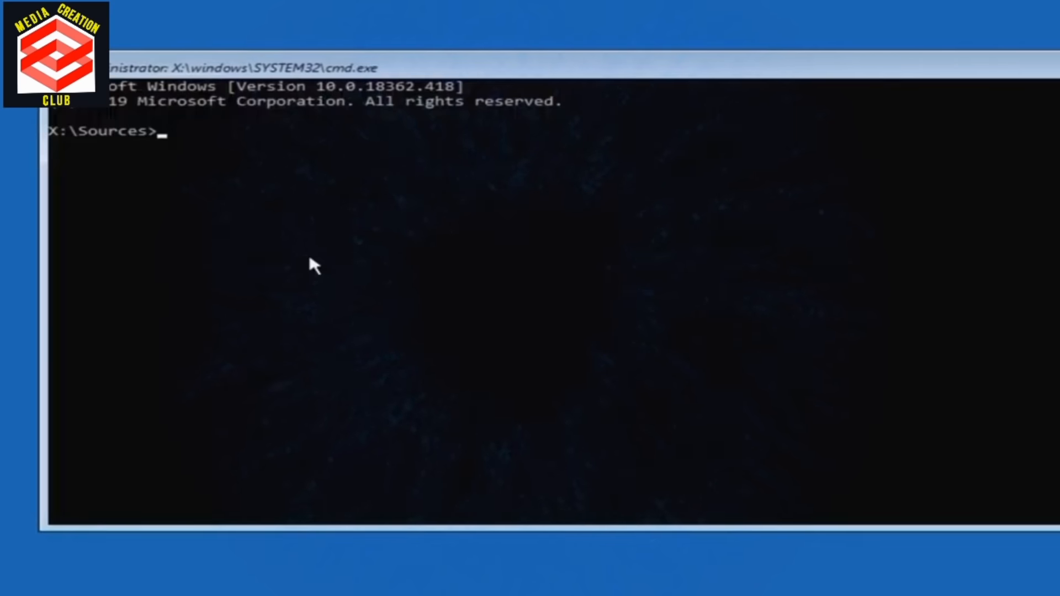
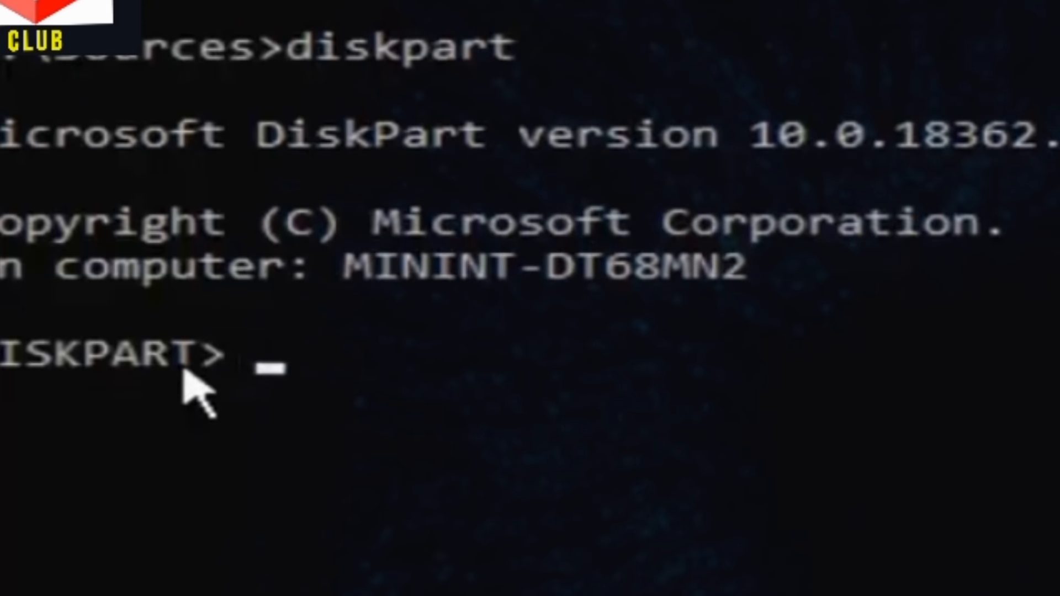
Step: List the available disks in DiskPart, select disk 0 and clean it
{"action": "type", "text": "list disk"}
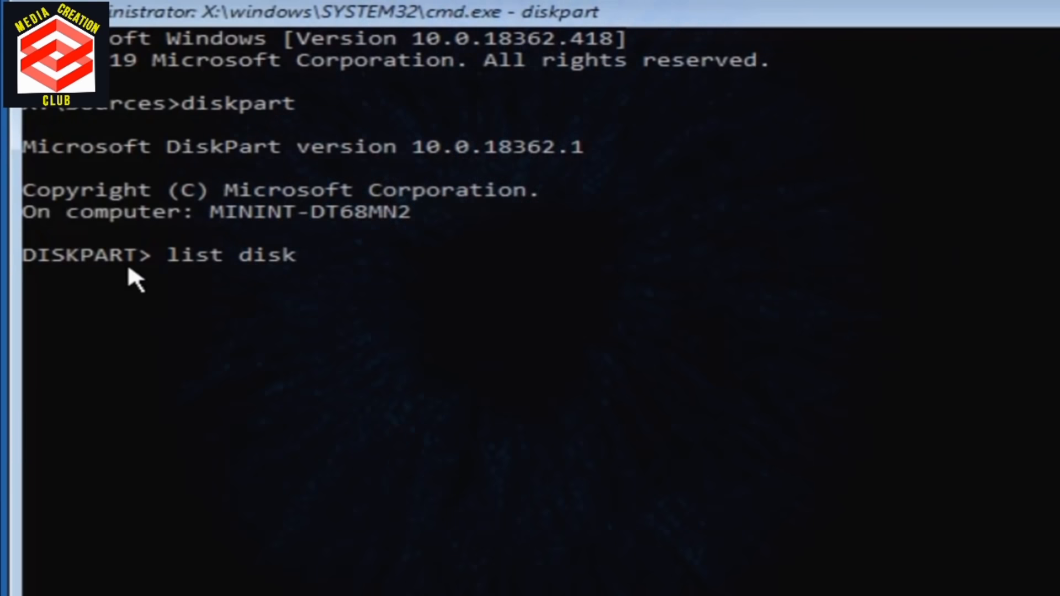
{"action": "key", "text": "Return"}
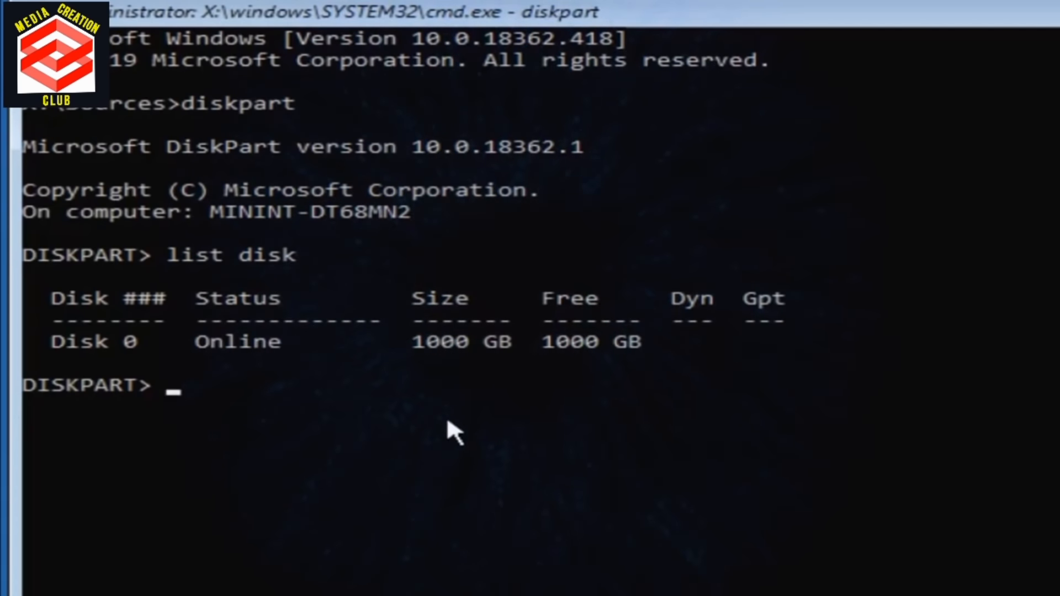
{"action": "type", "text": "ct disk 0"}
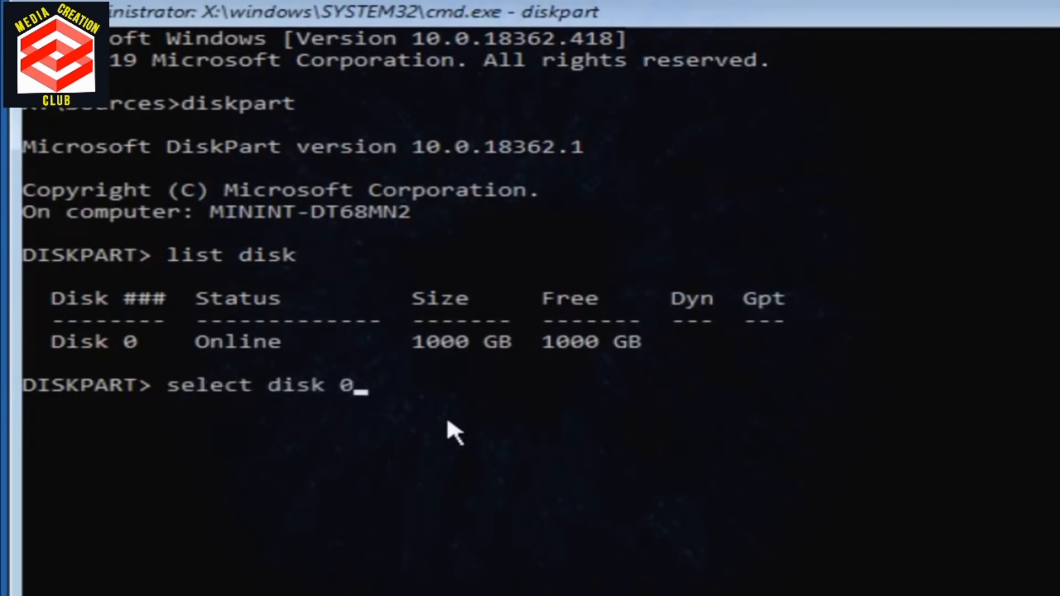
{"action": "key", "text": "Return"}
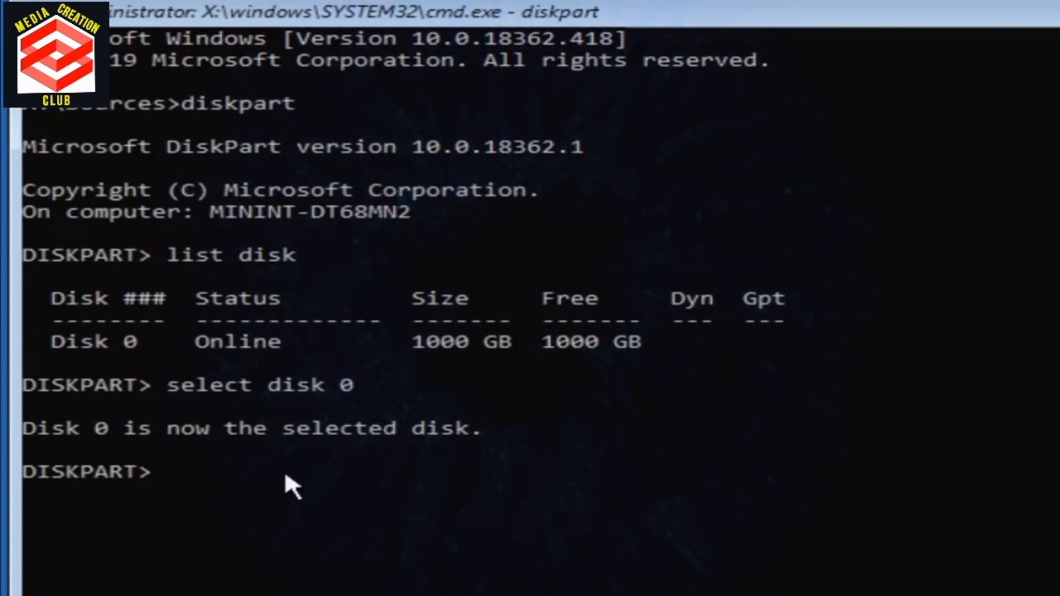
{"action": "type", "text": "clean"}
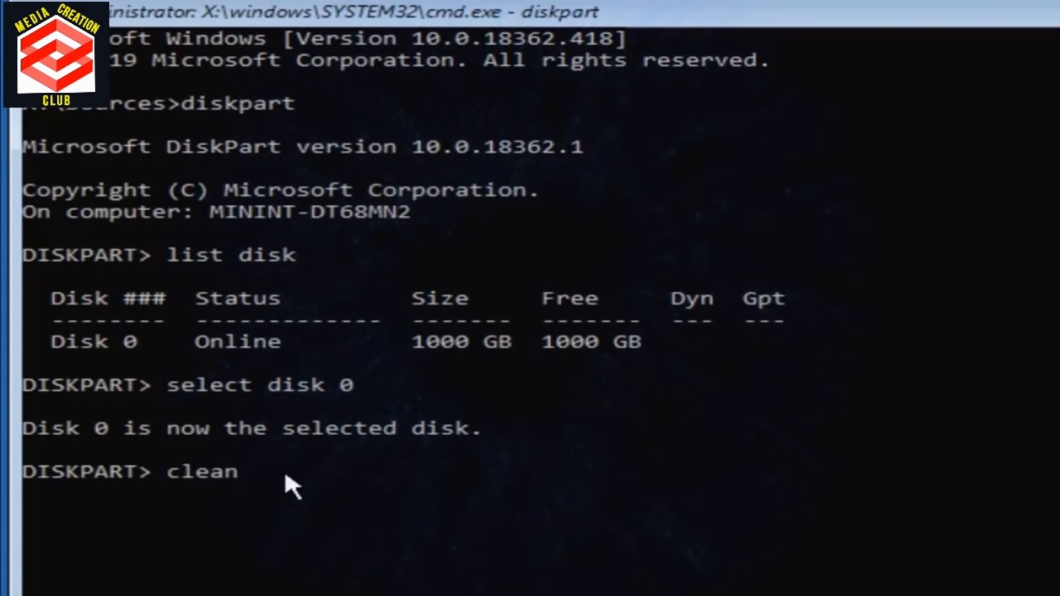
{"action": "key", "text": "Return"}
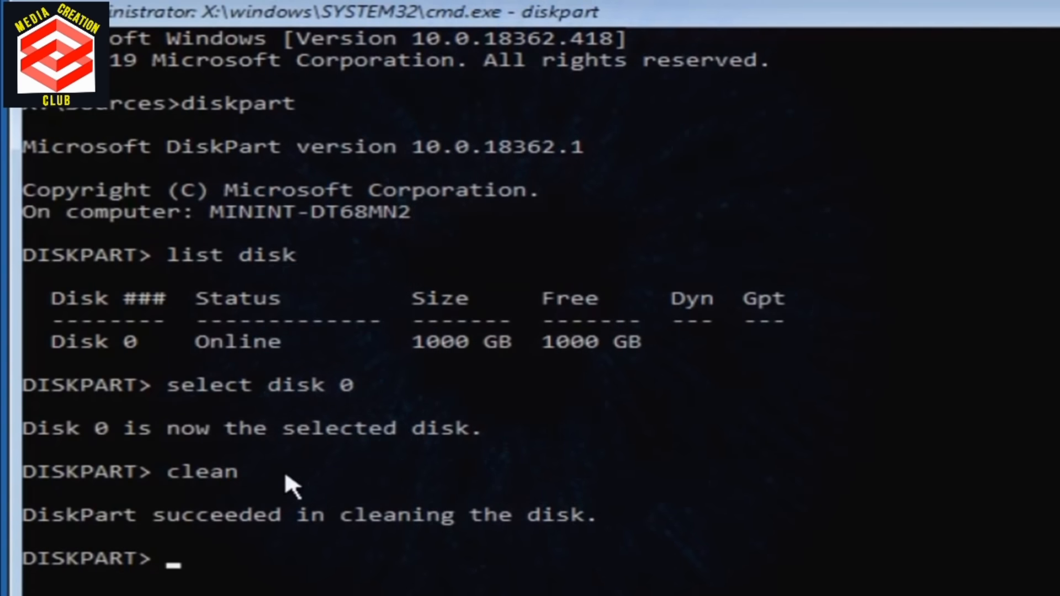
Step: Convert the selected disk to MBR and then to GPT with DiskPart's convert command
{"action": "type", "text": "convert MBR"}
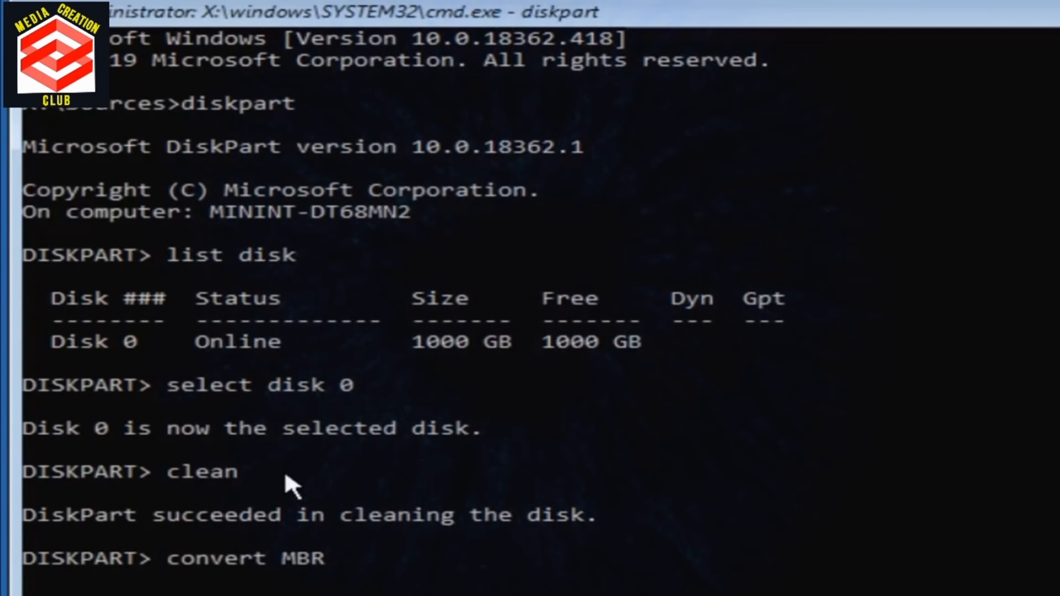
{"action": "key", "text": "Return"}
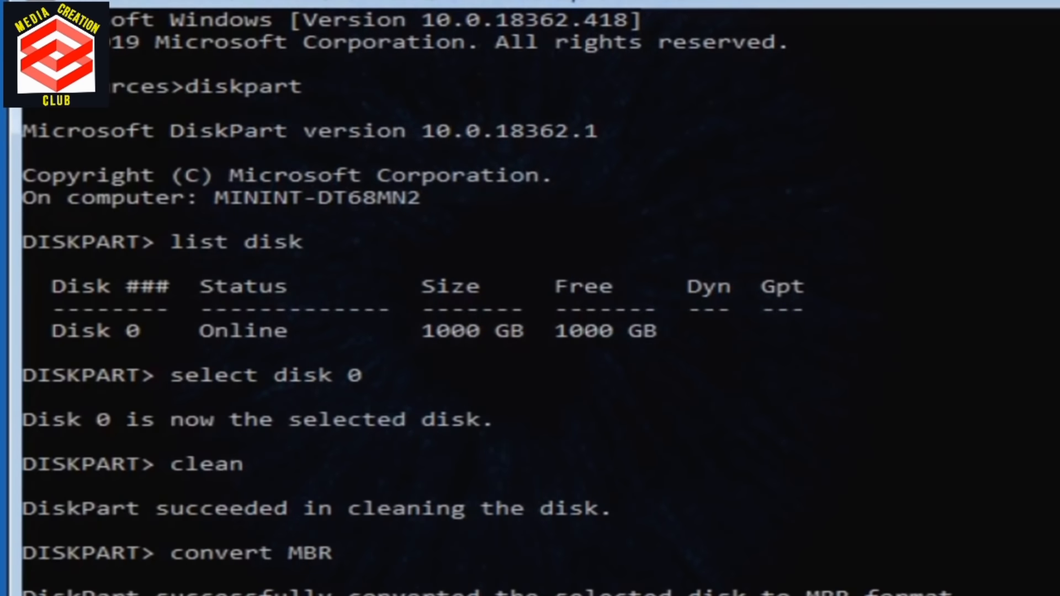
{"action": "key", "text": "Return"}
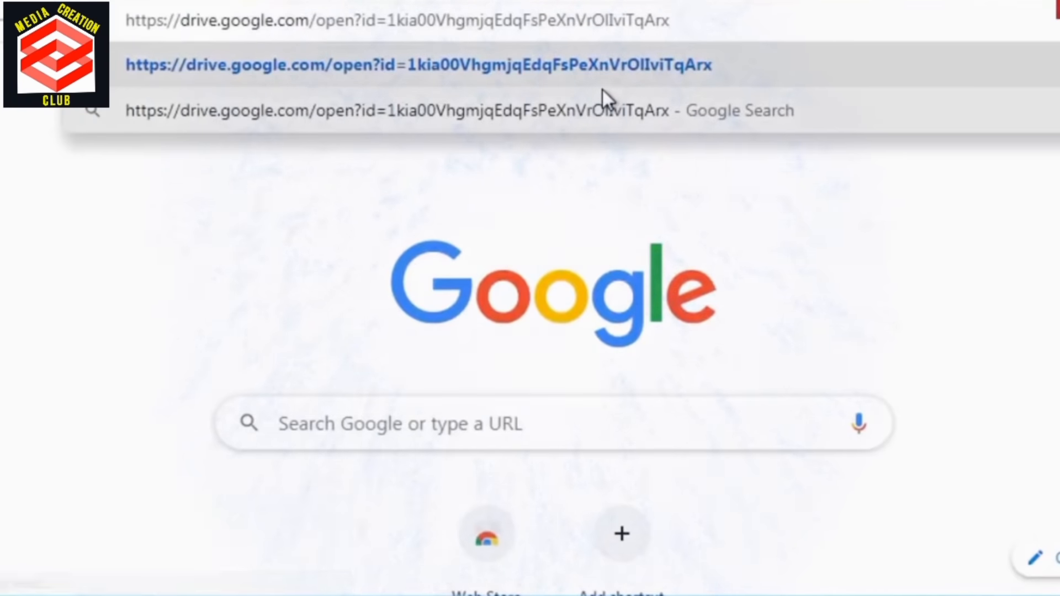
{"action": "key", "text": "Return"}
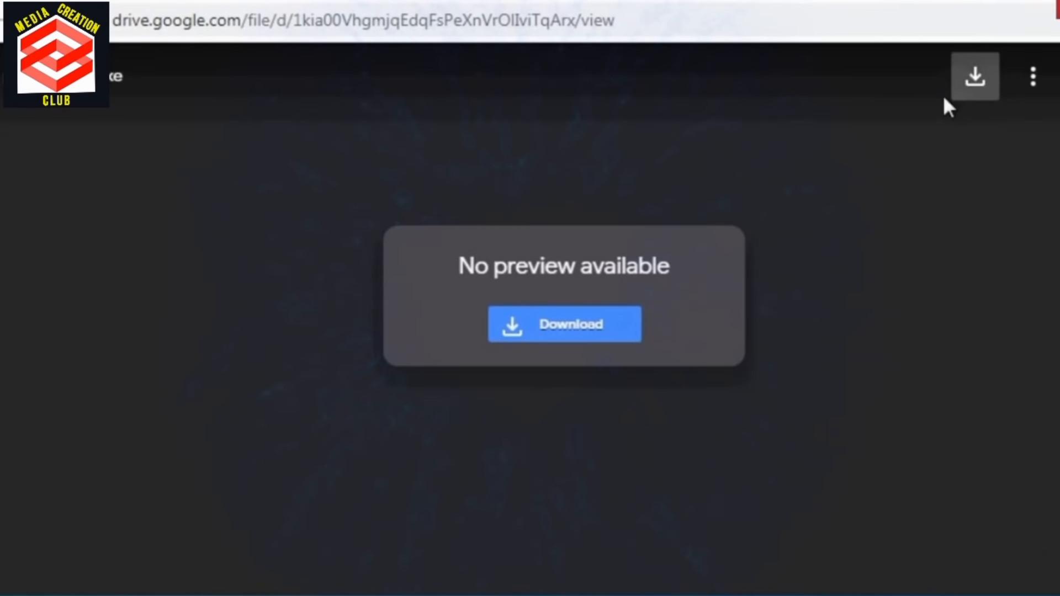
Step: Download pw103-free.exe from Google Drive and run the installer from the Downloads folder, accepting the security warning
{"action": "left_click", "coordinate": [988, 89]}
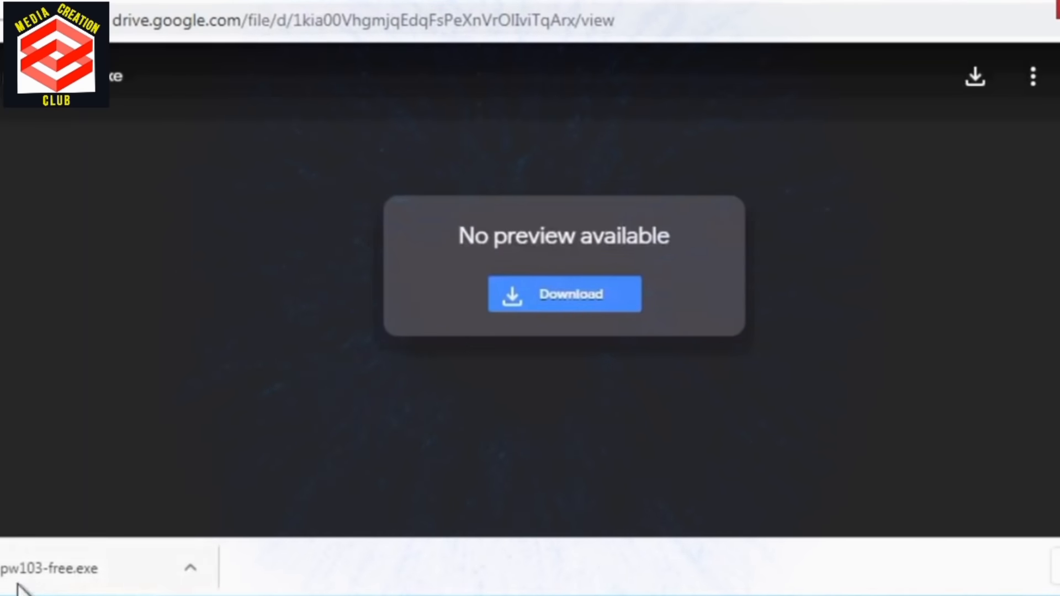
{"action": "left_click", "coordinate": [44, 586]}
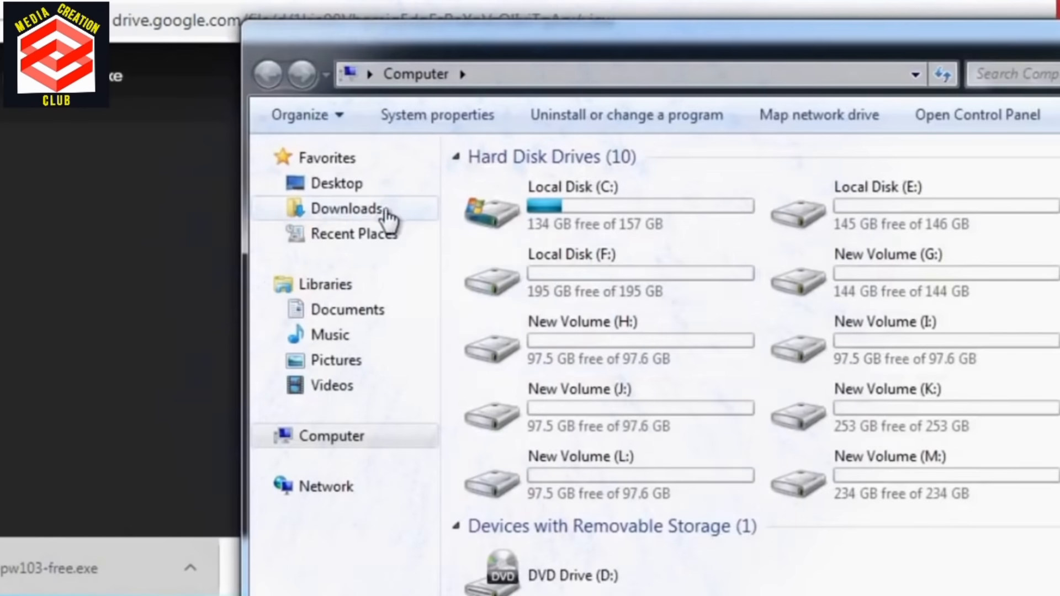
{"action": "left_click", "coordinate": [378, 210]}
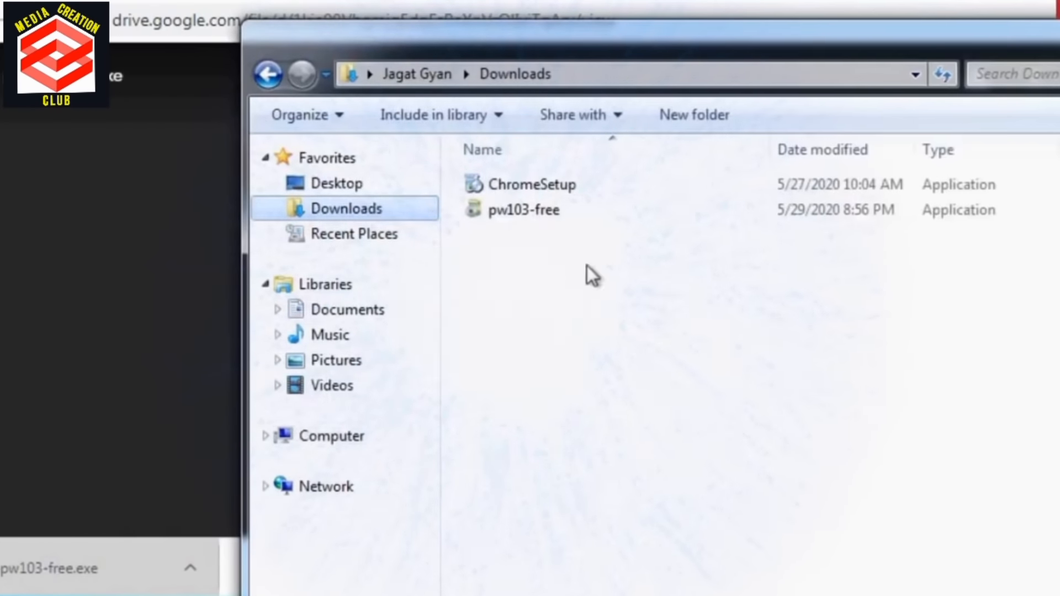
{"action": "double_click", "coordinate": [636, 211]}
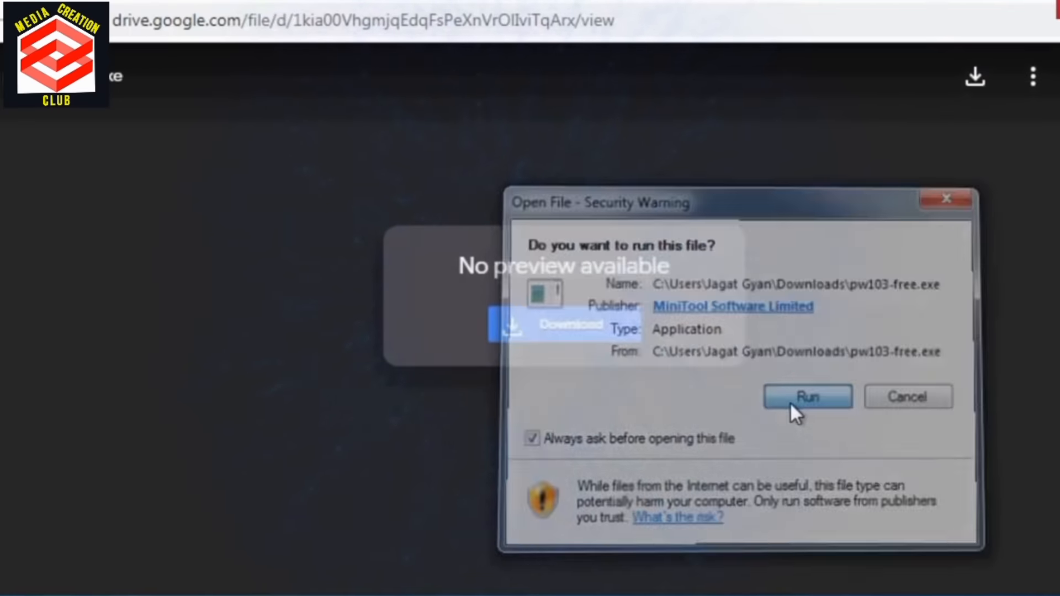
{"action": "left_click", "coordinate": [790, 402]}
{"action": "left_click", "coordinate": [856, 407]}
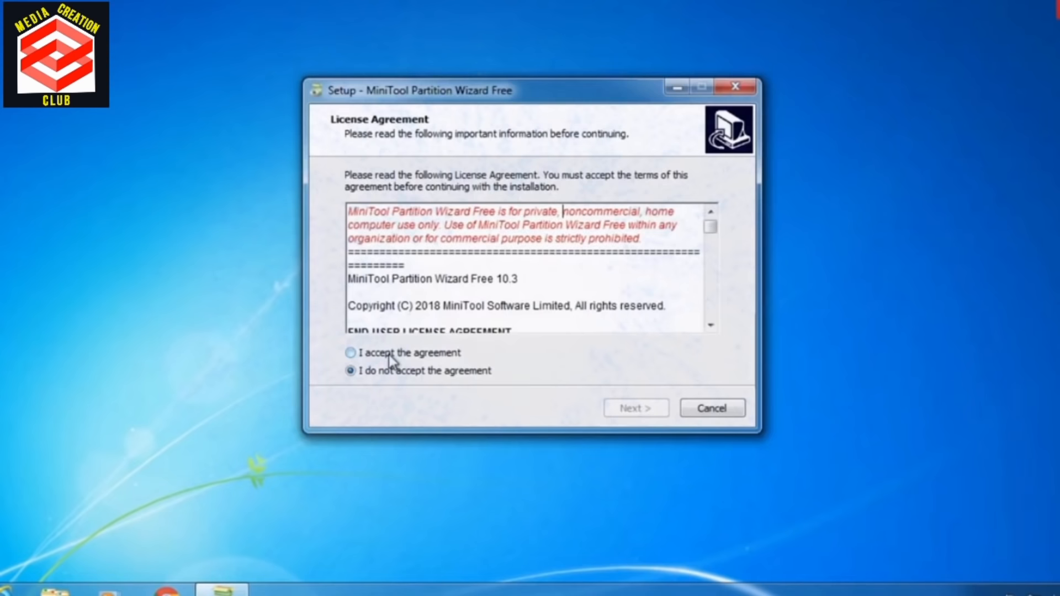
Step: Accept the license agreement and install MiniTool Partition Wizard Free in the default folder with a desktop shortcut
{"action": "left_click", "coordinate": [408, 354]}
{"action": "left_click", "coordinate": [639, 409]}
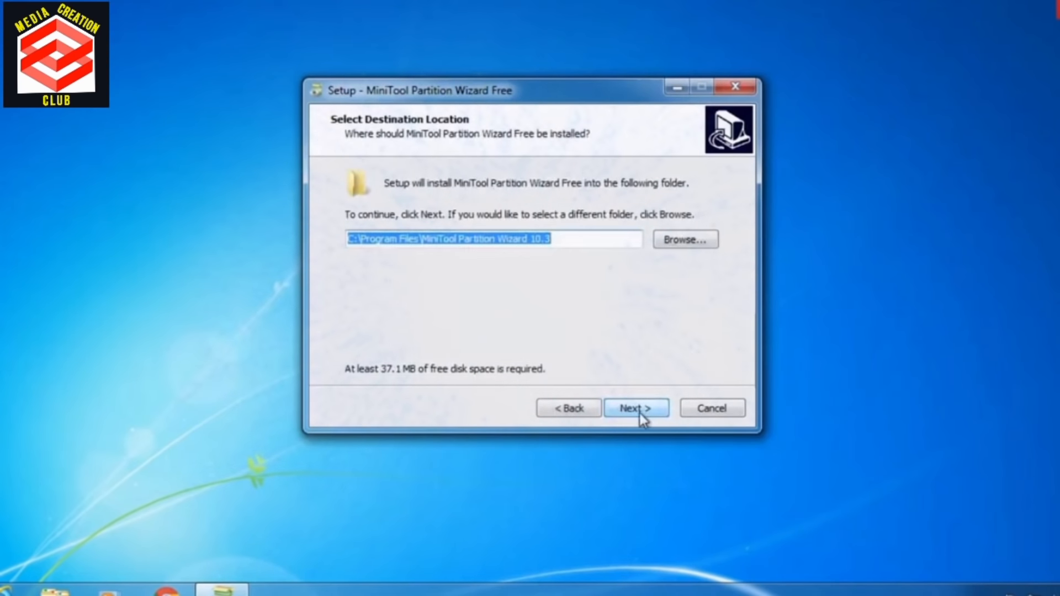
{"action": "left_click", "coordinate": [641, 415]}
{"action": "left_click", "coordinate": [646, 419]}
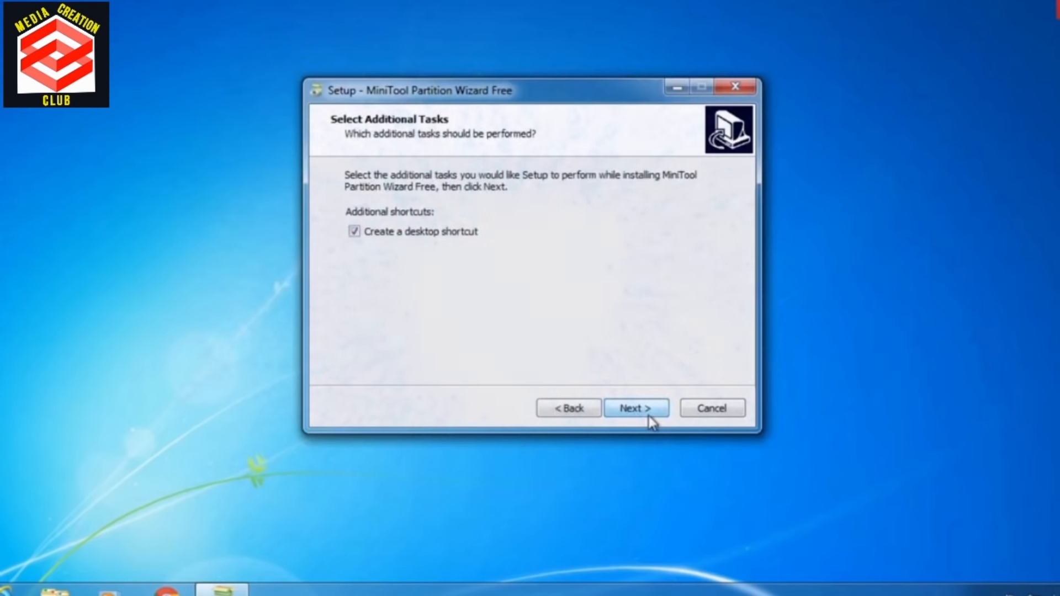
{"action": "left_click", "coordinate": [650, 420]}
{"action": "left_click", "coordinate": [650, 420]}
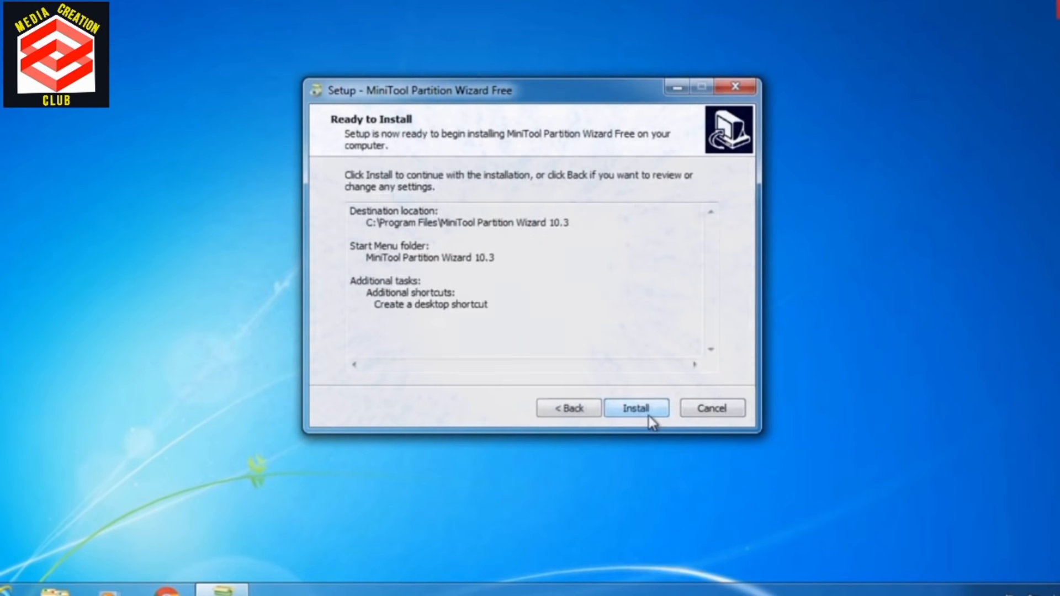
{"action": "left_click", "coordinate": [650, 418]}
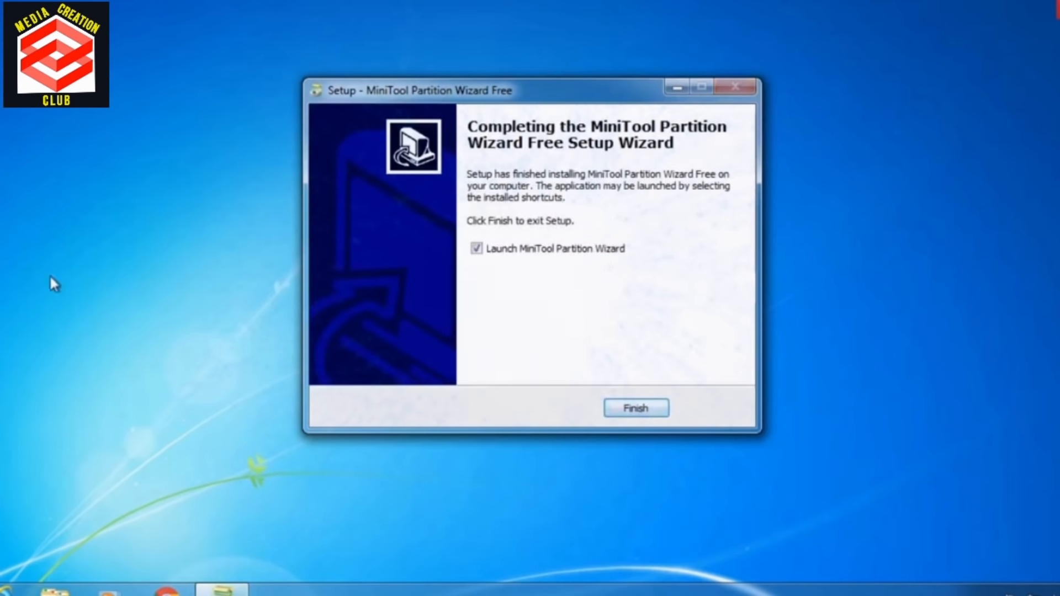
Step: Finish the setup, launch MiniTool Partition Wizard and select the 1.00 TB Disk 2
{"action": "left_click", "coordinate": [639, 410]}
{"action": "left_click", "coordinate": [687, 122]}
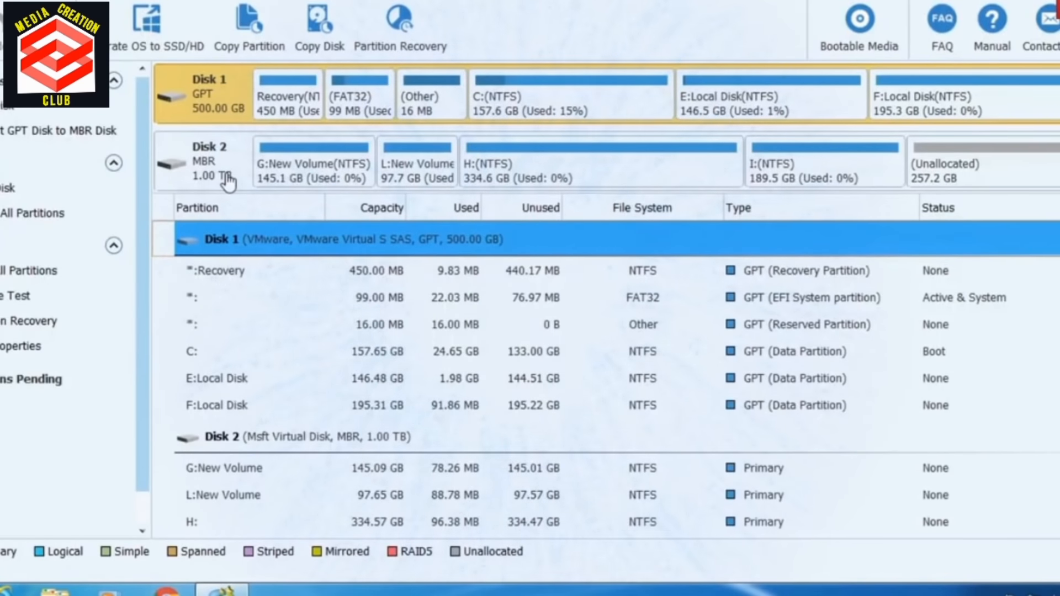
{"action": "left_click", "coordinate": [223, 182]}
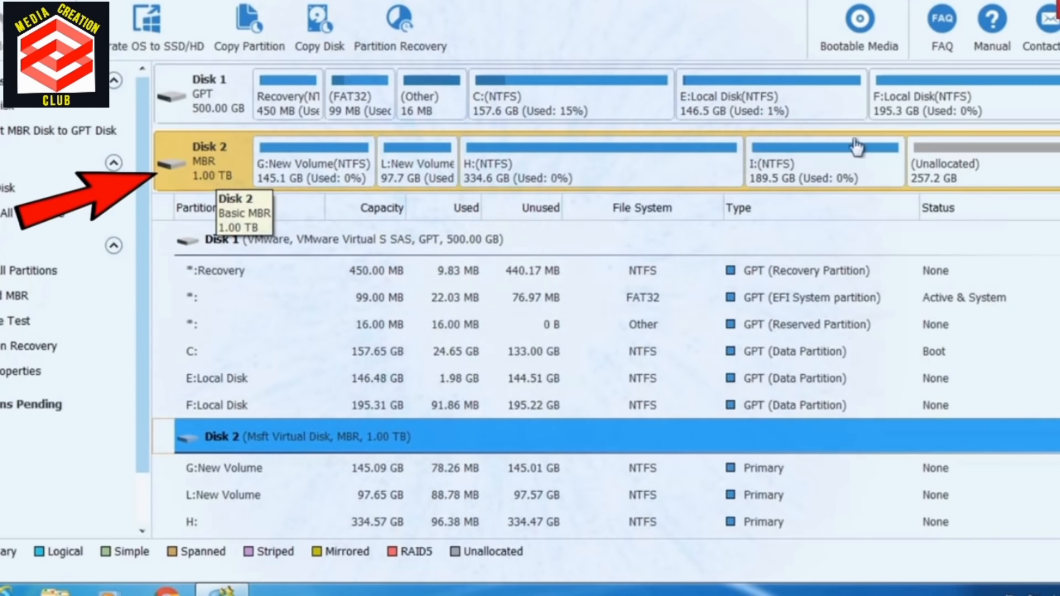
Step: Check the files stored on drives L:, I: and H: in Windows Explorer and close the window
{"action": "key", "text": "super+e"}
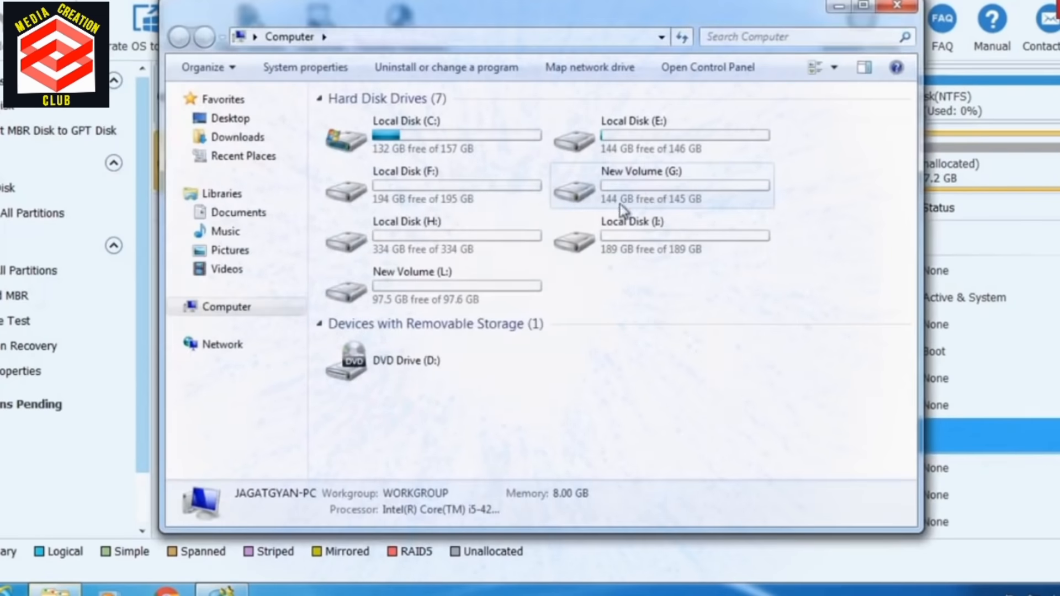
{"action": "double_click", "coordinate": [475, 303]}
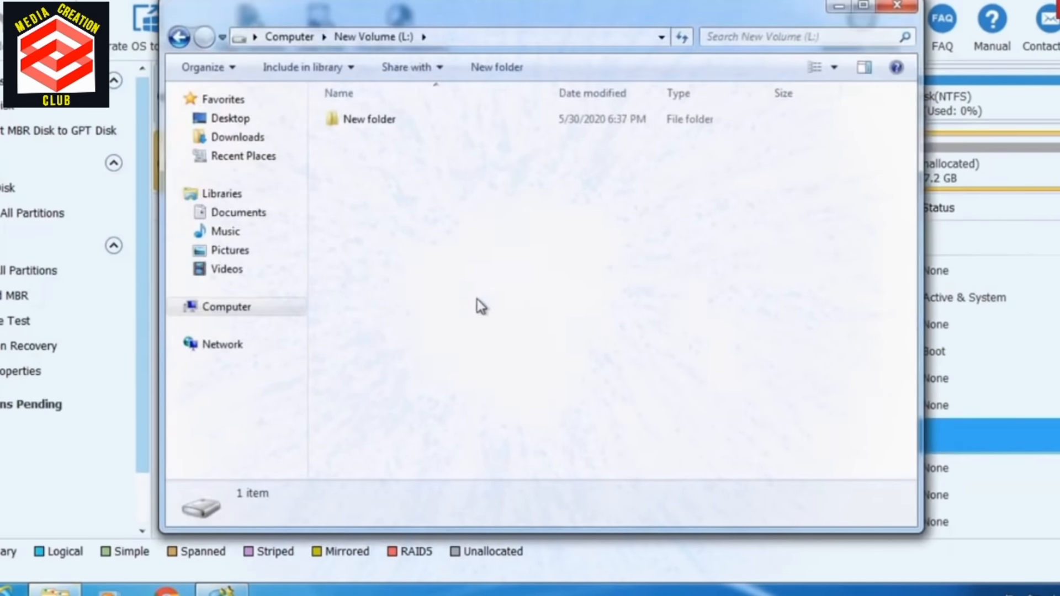
{"action": "key", "text": "BackSpace"}
{"action": "double_click", "coordinate": [651, 253]}
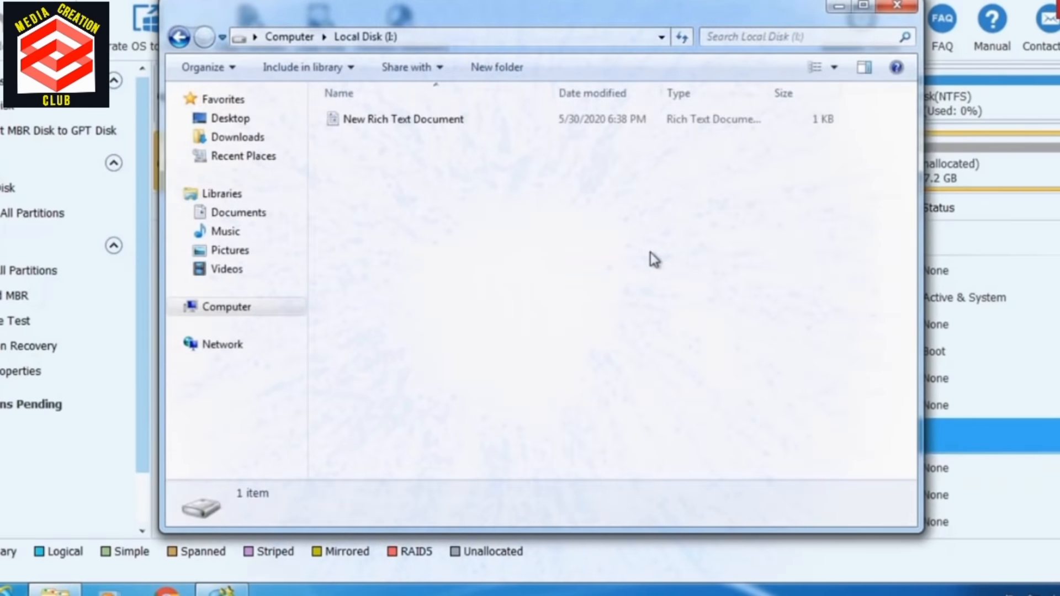
{"action": "key", "text": "BackSpace"}
{"action": "double_click", "coordinate": [440, 239]}
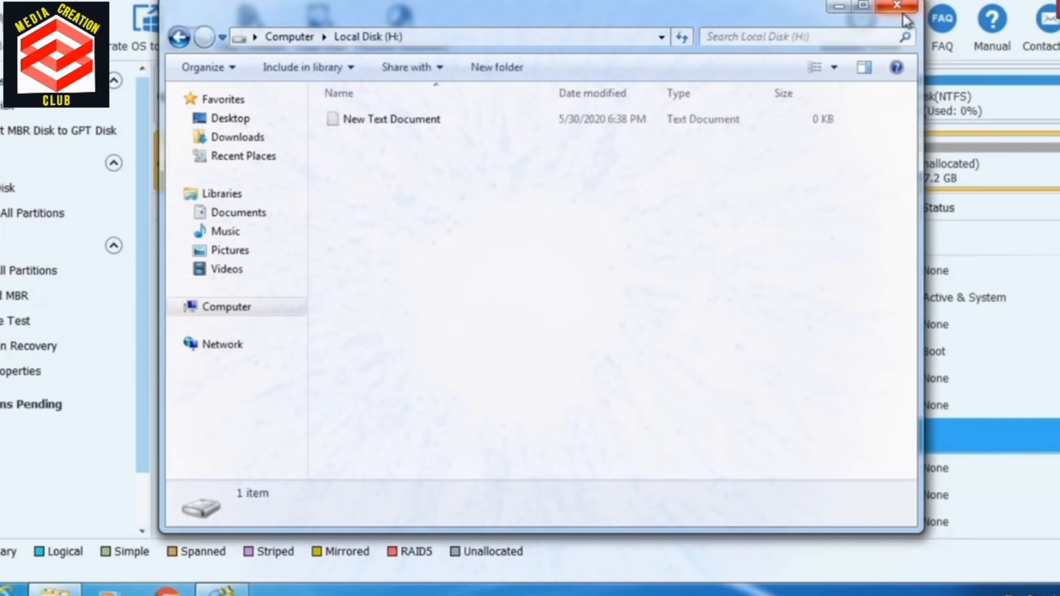
{"action": "left_click", "coordinate": [906, 21]}
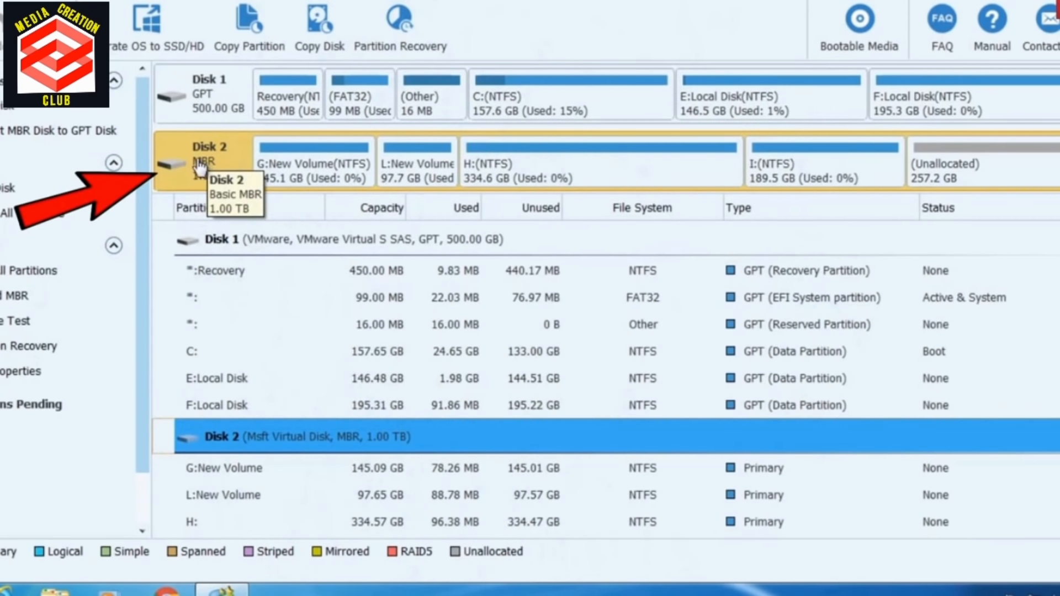
Step: Convert Disk 2 from MBR to GPT in MiniTool Partition Wizard and apply the pending operations
{"action": "right_click", "coordinate": [200, 166]}
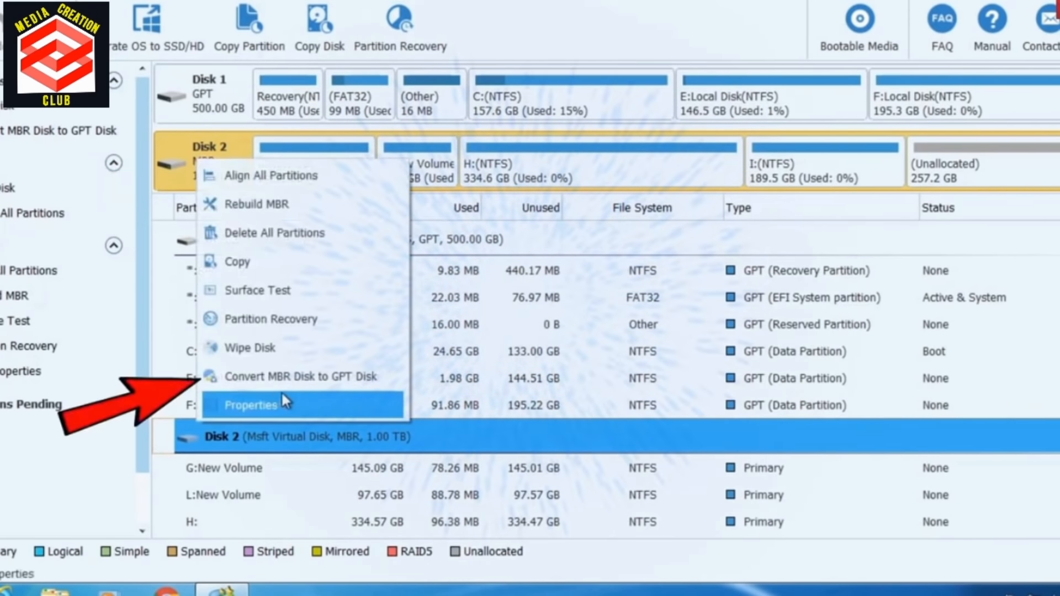
{"action": "left_click", "coordinate": [376, 391]}
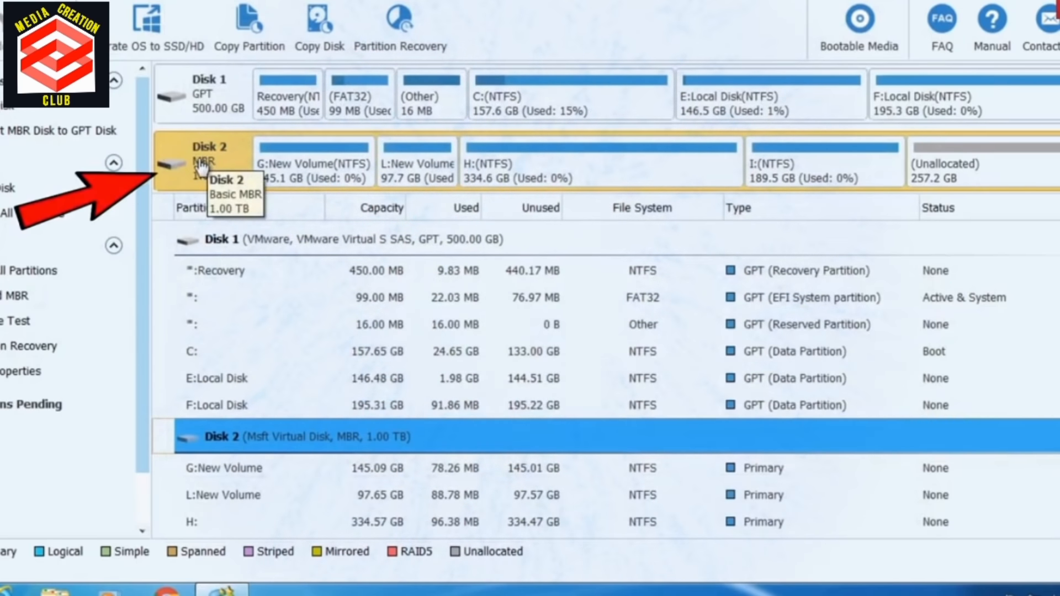
{"action": "right_click", "coordinate": [201, 164]}
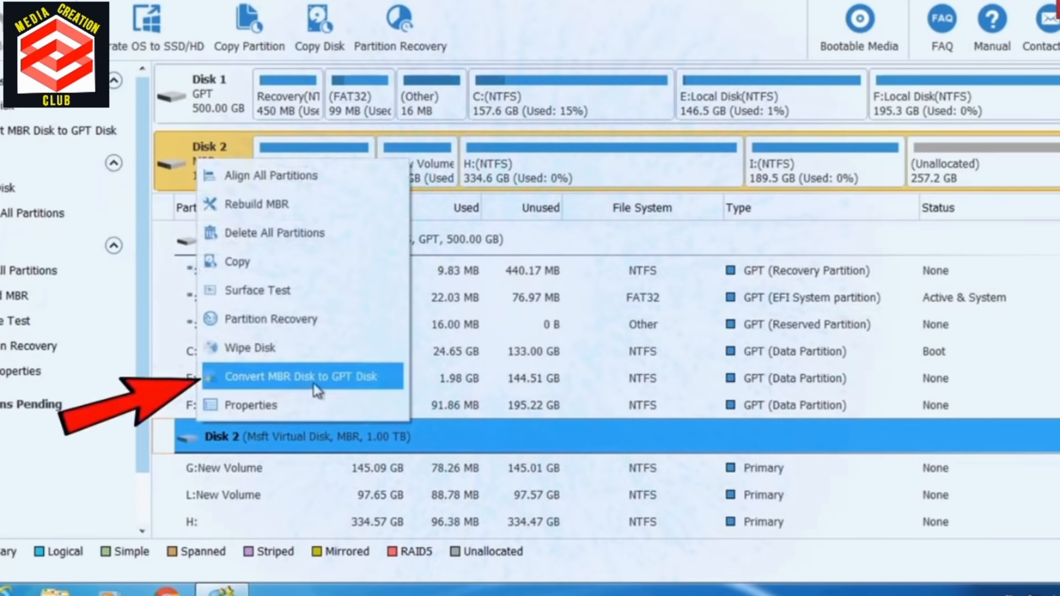
{"action": "left_click", "coordinate": [372, 385]}
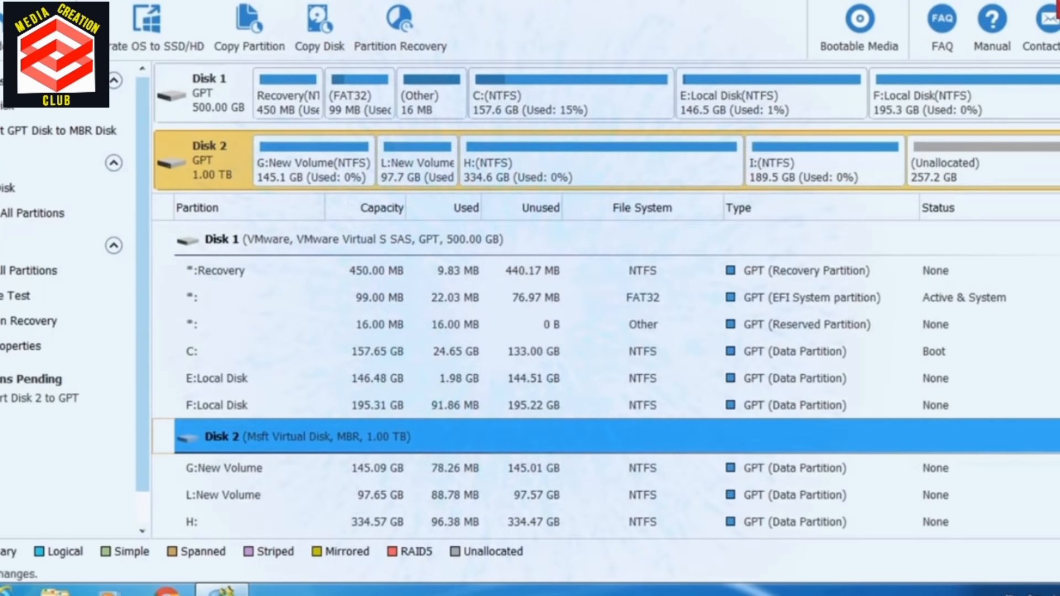
{"action": "left_click", "coordinate": [499, 305]}
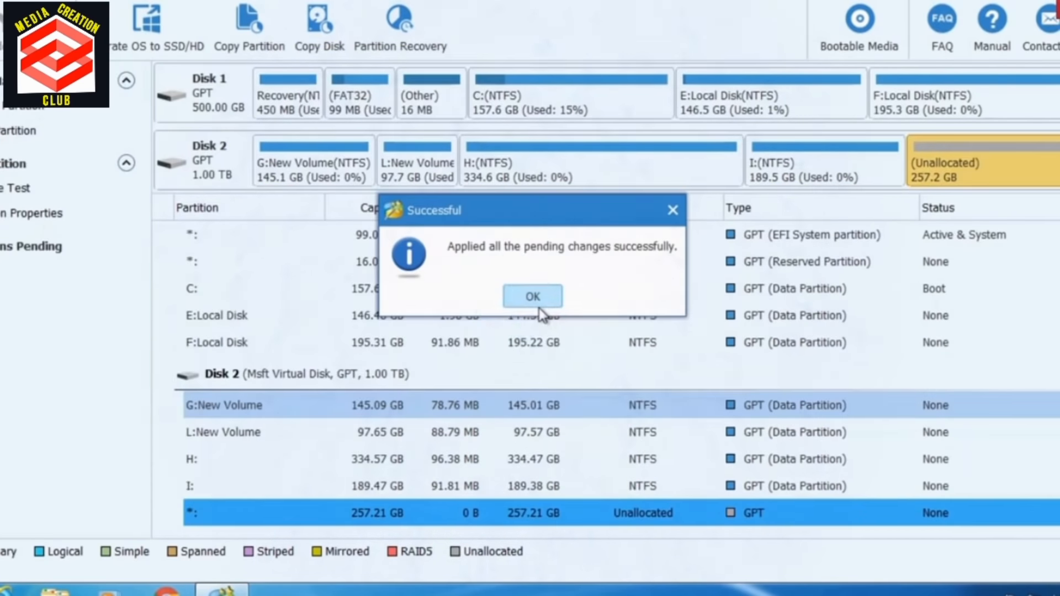
{"action": "left_click", "coordinate": [533, 304]}
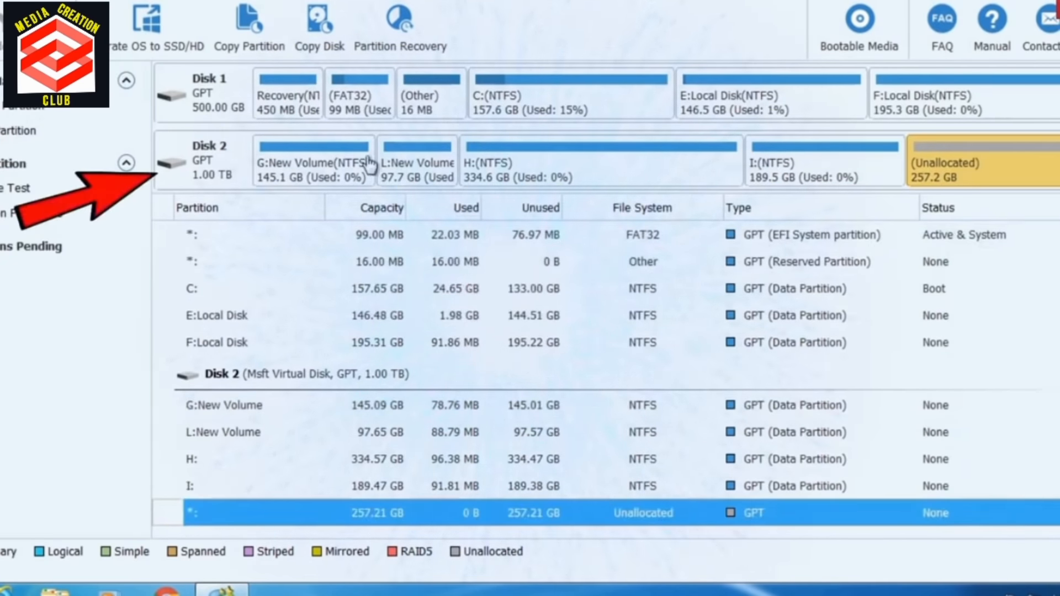
Step: Check in Windows Explorer that the files on drives L:, I:, H: and G: are still present, and close the window
{"action": "left_click", "coordinate": [55, 590]}
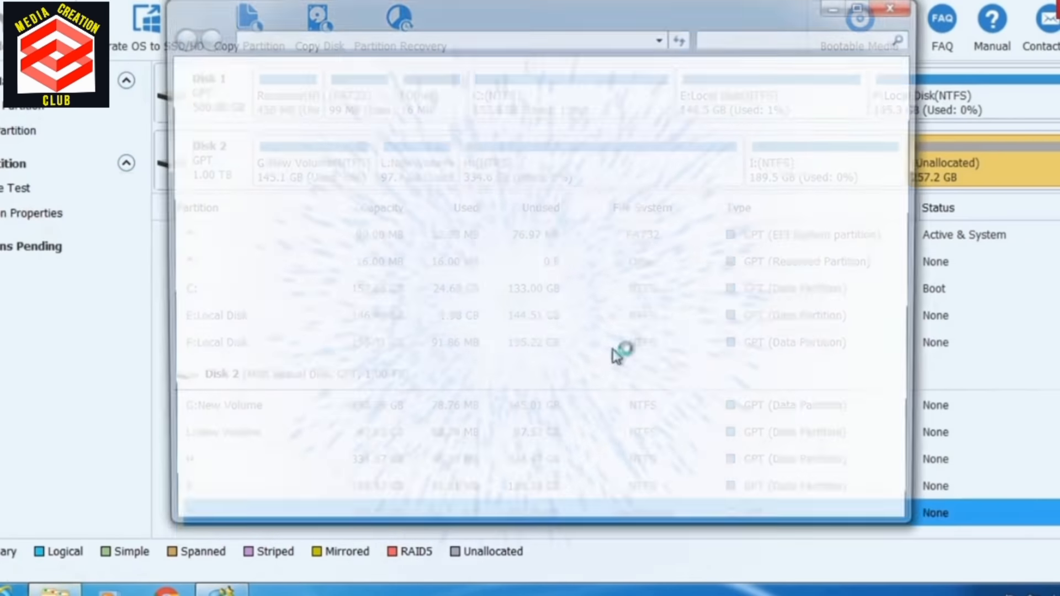
{"action": "left_click", "coordinate": [226, 308]}
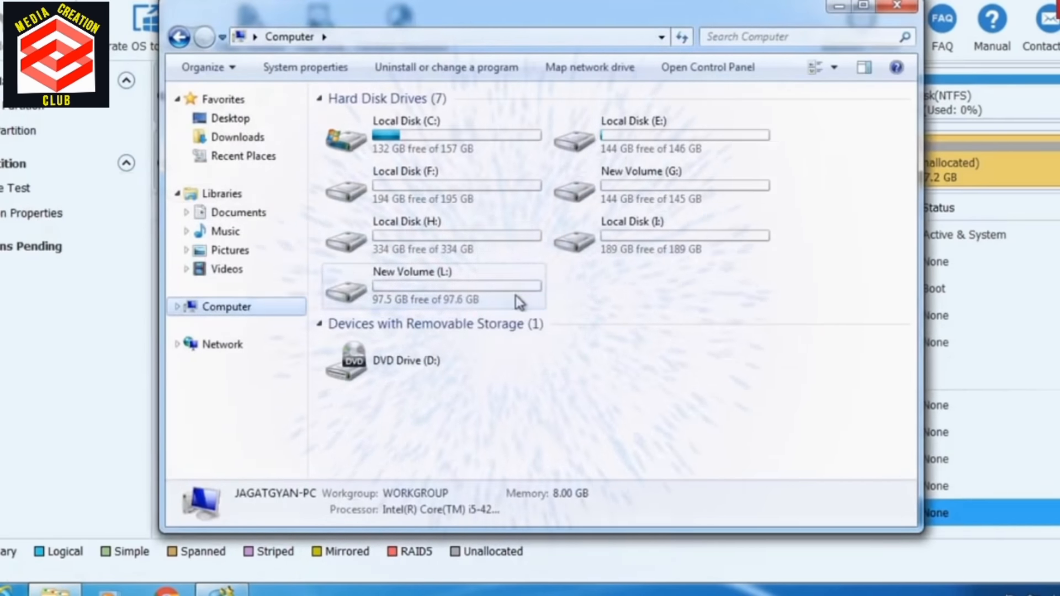
{"action": "double_click", "coordinate": [514, 296]}
{"action": "key", "text": "BackSpace"}
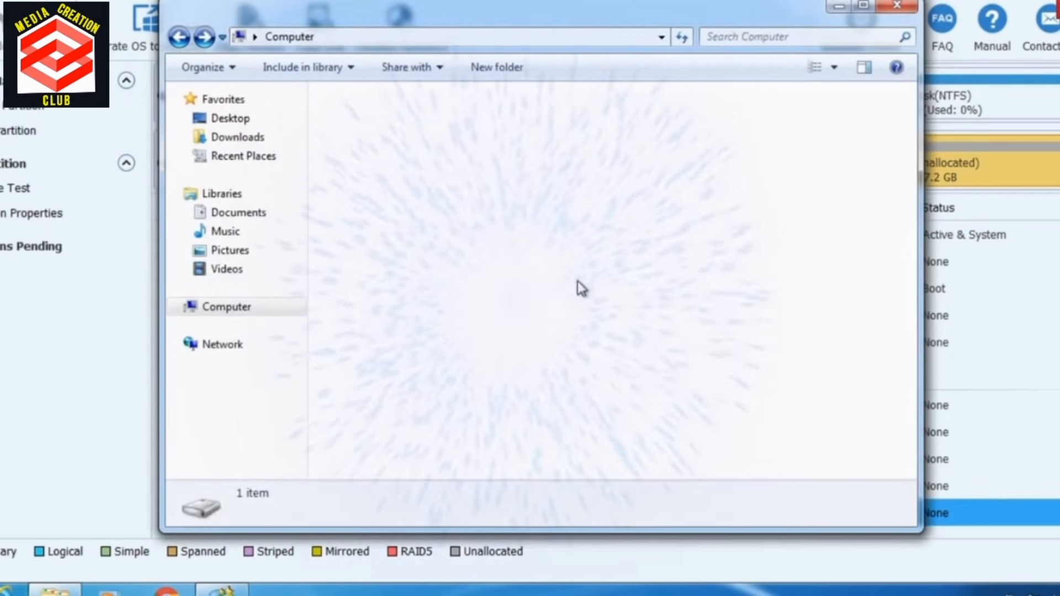
{"action": "double_click", "coordinate": [649, 253]}
{"action": "key", "text": "BackSpace"}
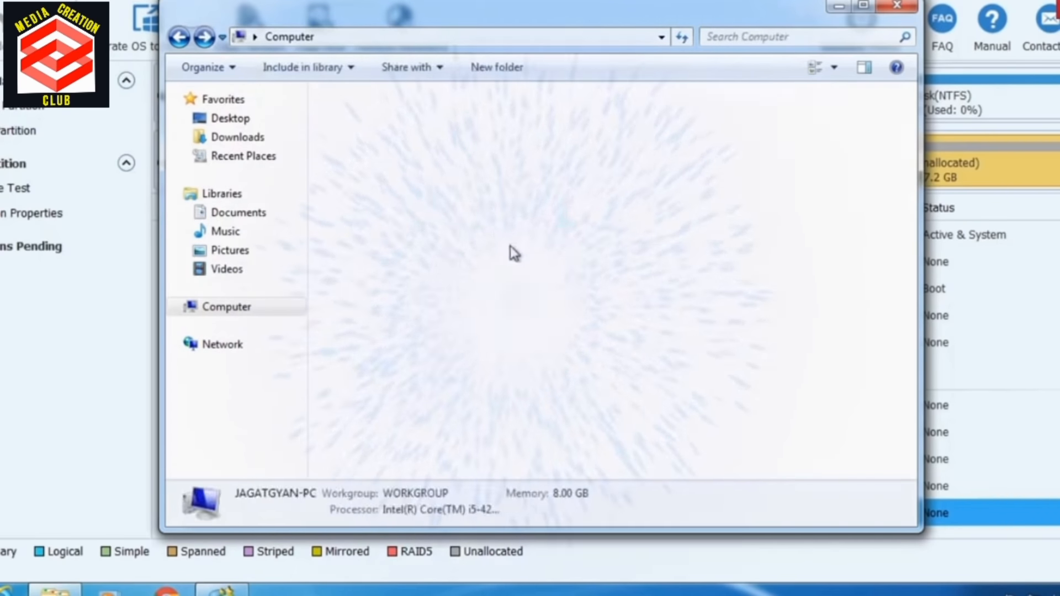
{"action": "double_click", "coordinate": [503, 237]}
{"action": "key", "text": "BackSpace"}
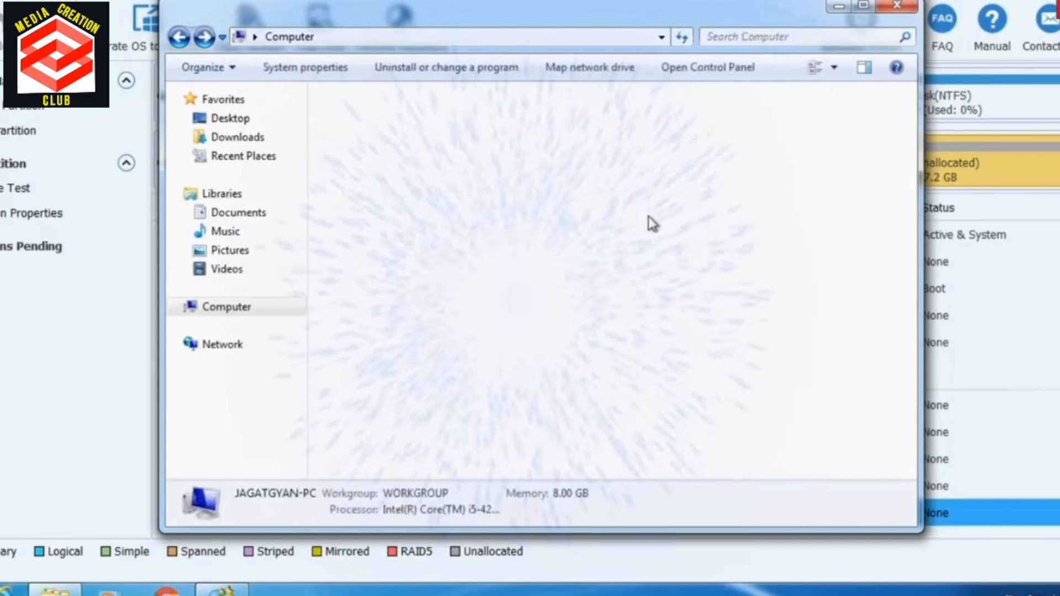
{"action": "double_click", "coordinate": [675, 197]}
{"action": "left_click", "coordinate": [897, 5]}
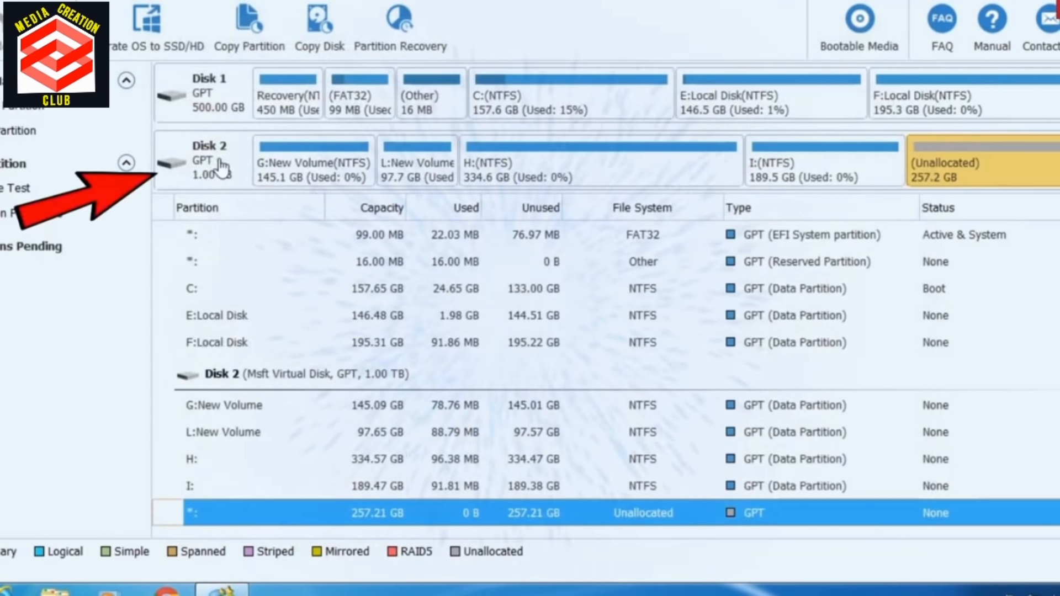
Step: Convert Disk 2 from GPT back to MBR in MiniTool Partition Wizard
{"action": "left_click", "coordinate": [213, 169]}
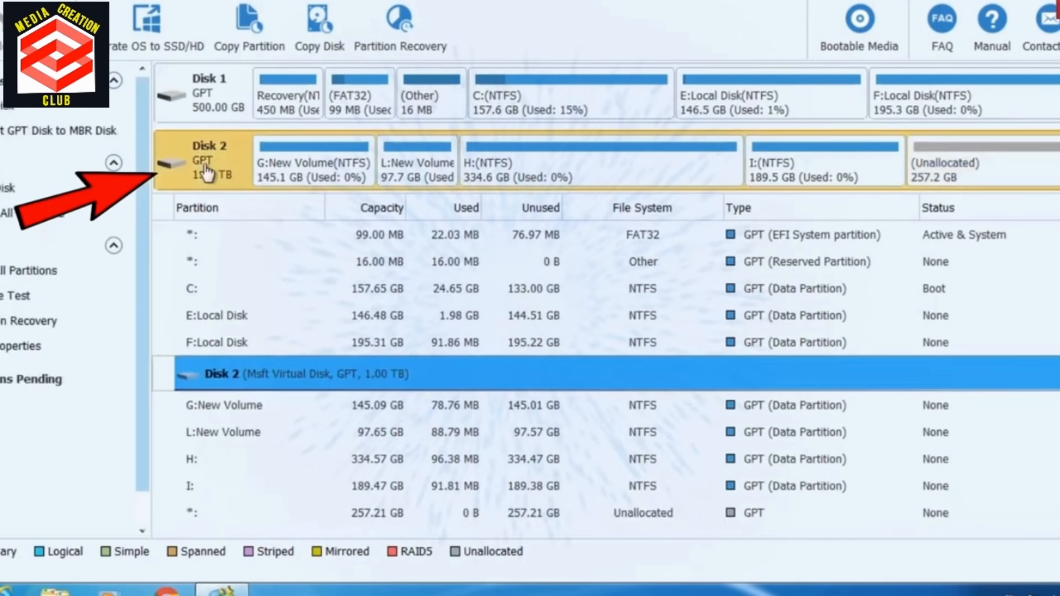
{"action": "right_click", "coordinate": [208, 172]}
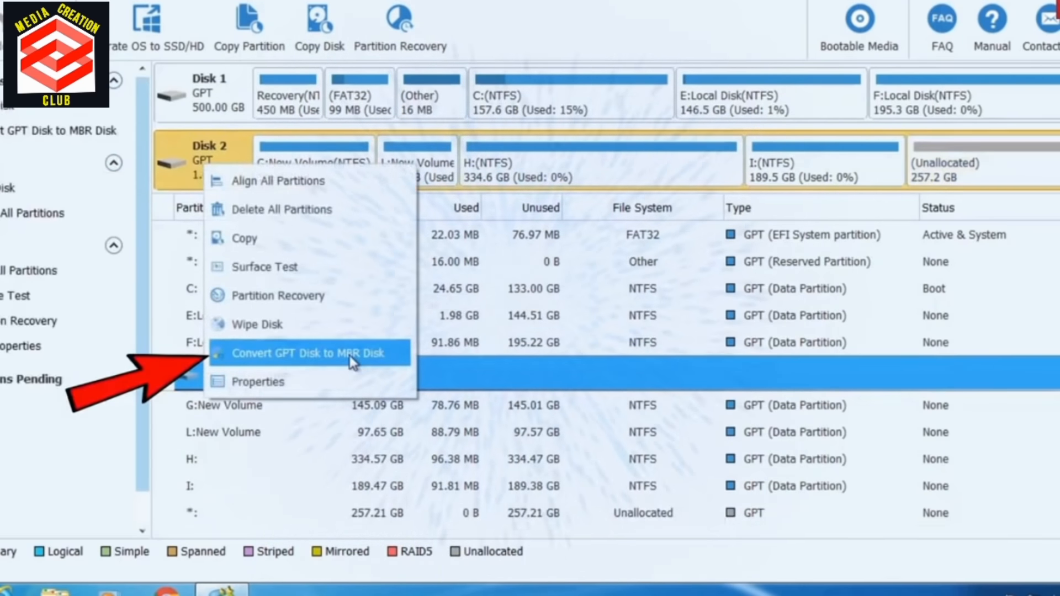
{"action": "left_click", "coordinate": [385, 363]}
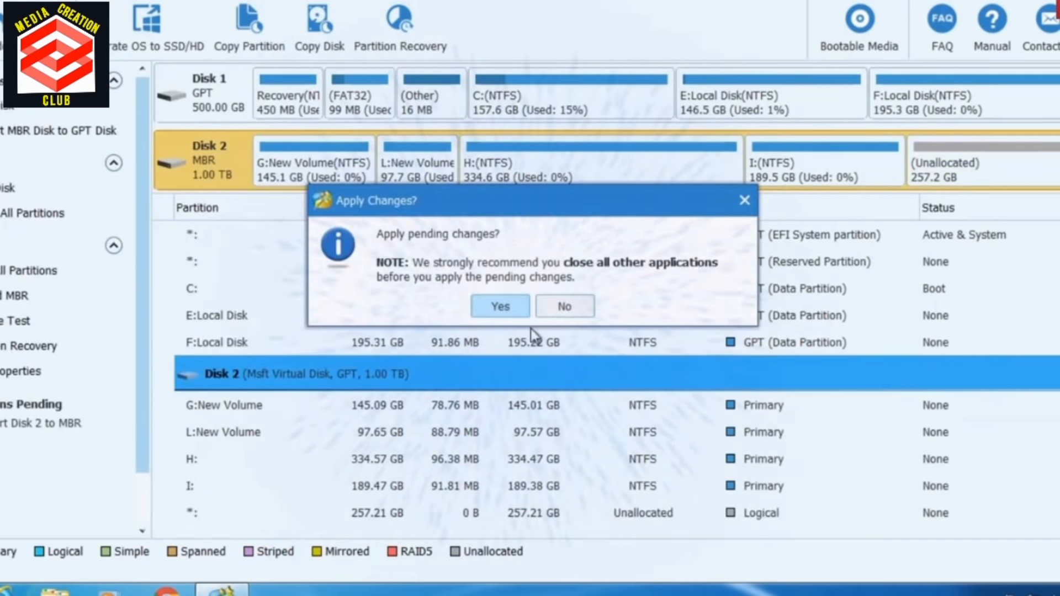